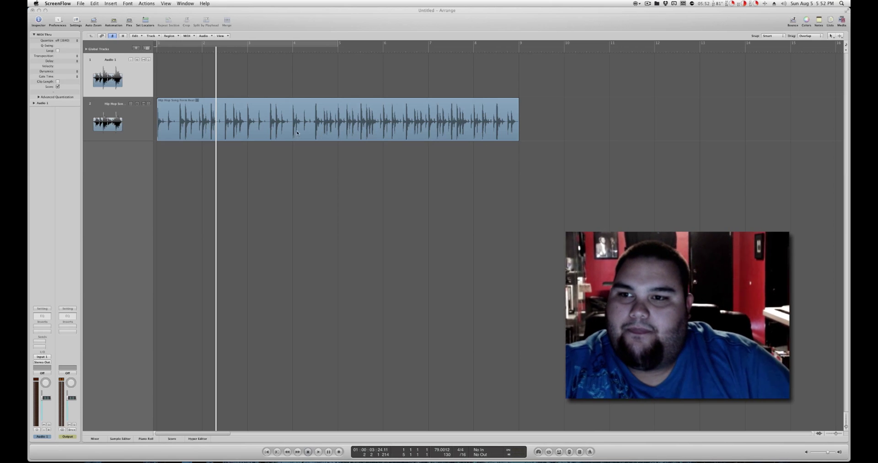
Play the Hip Hop Song Form Beat region from the project start for about two bars, then stop
{"action": "left_click", "coordinate": [142, 118]}
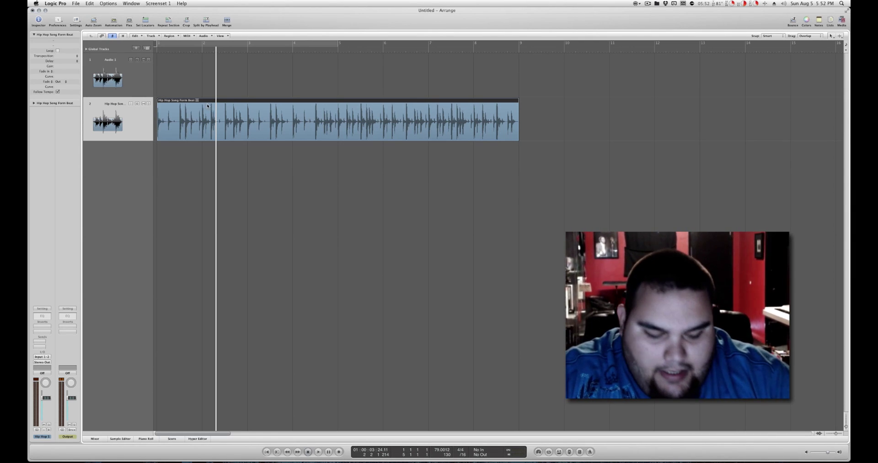
{"action": "key", "text": "Return"}
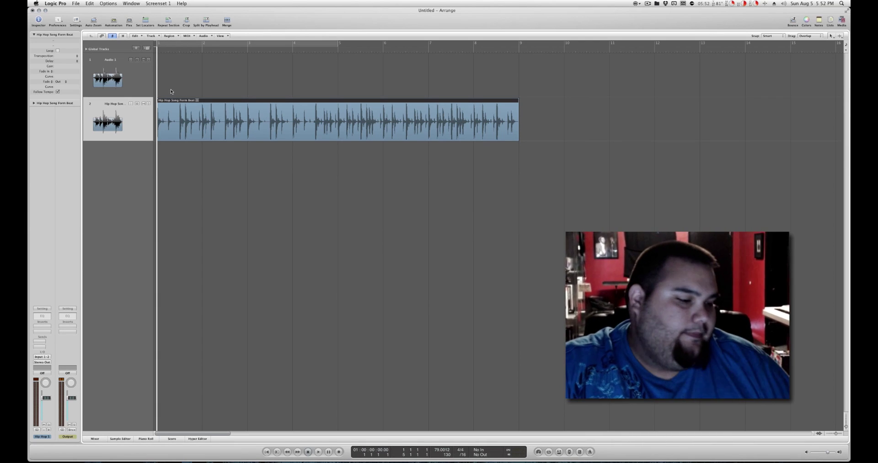
{"action": "key", "text": "space"}
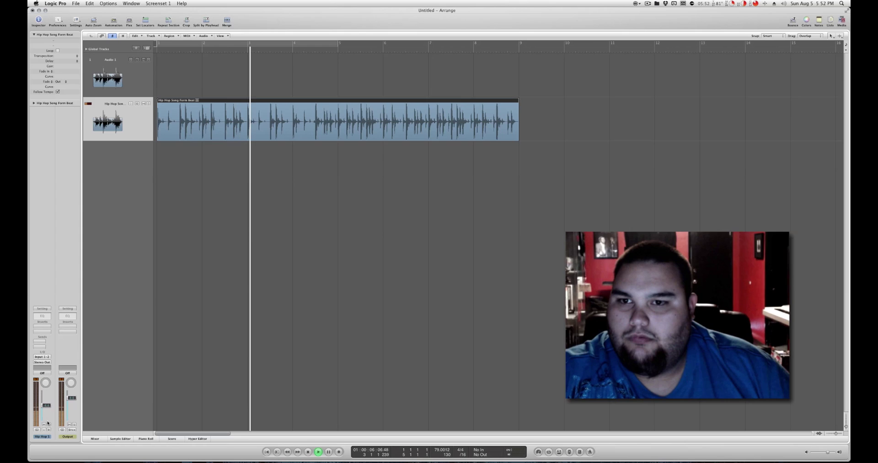
{"action": "key", "text": "space"}
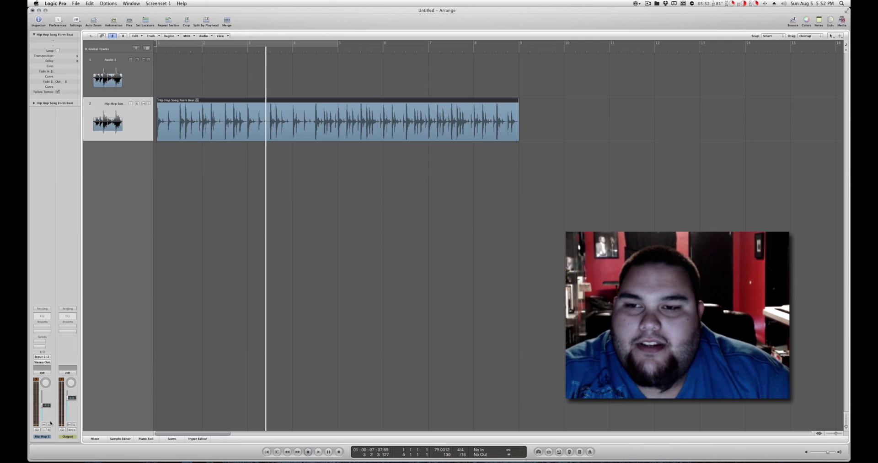
Show both tracks' volume automation lanes and zoom the timeline out horizontally
{"action": "key", "text": "a"}
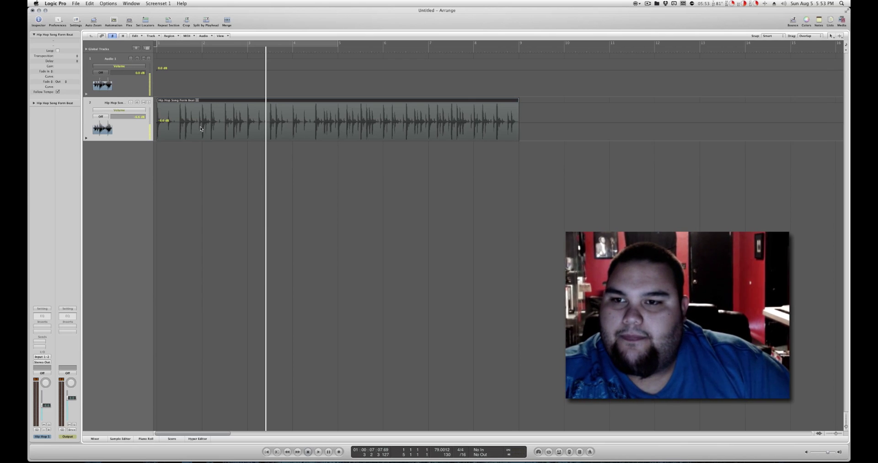
{"action": "key", "text": "ctrl+Left"}
{"action": "key", "text": "ctrl+Left"}
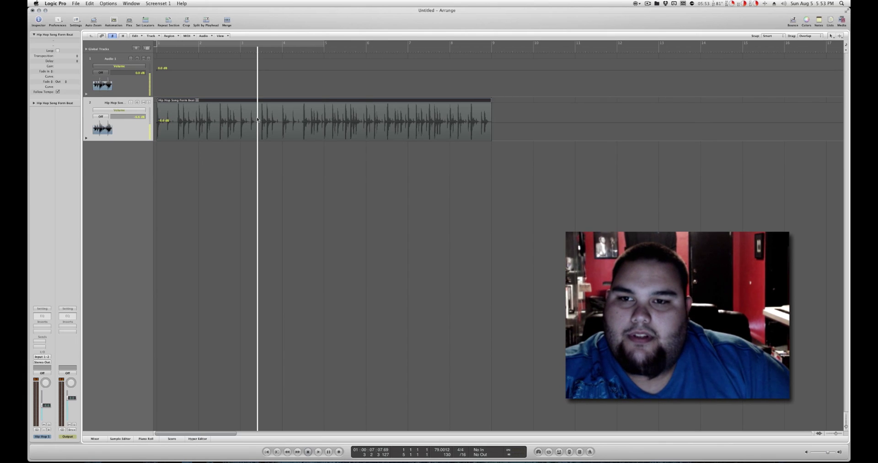
Set track 2's automation to Read and pull two short volume dips into the beat region
{"action": "left_click", "coordinate": [343, 123]}
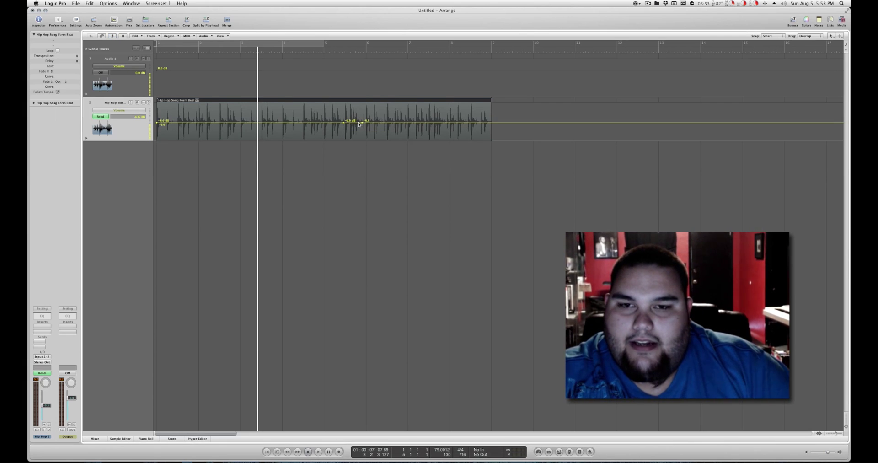
{"action": "left_click_drag", "start_coordinate": [359, 124], "coordinate": [352, 128]}
{"action": "key", "text": "space"}
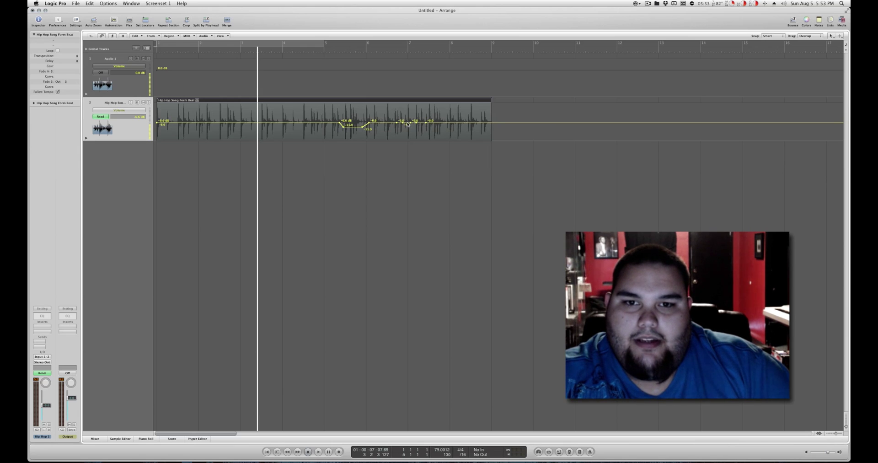
{"action": "left_click_drag", "start_coordinate": [407, 124], "coordinate": [408, 129]}
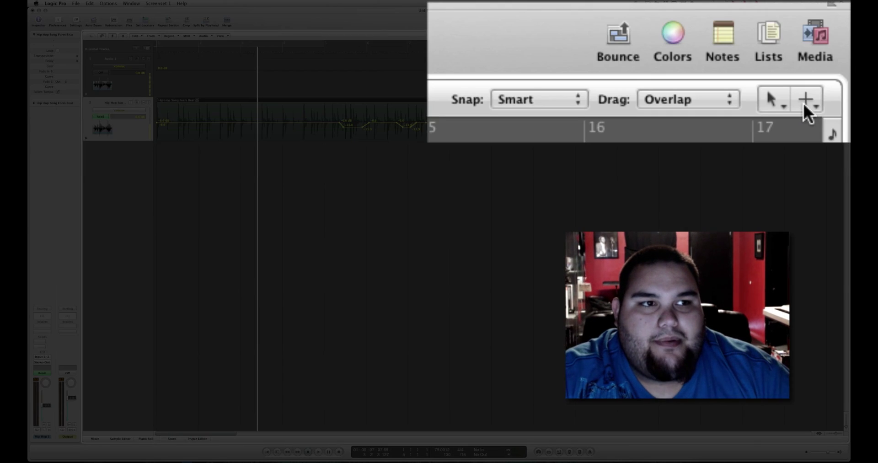
{"action": "left_click", "coordinate": [805, 105]}
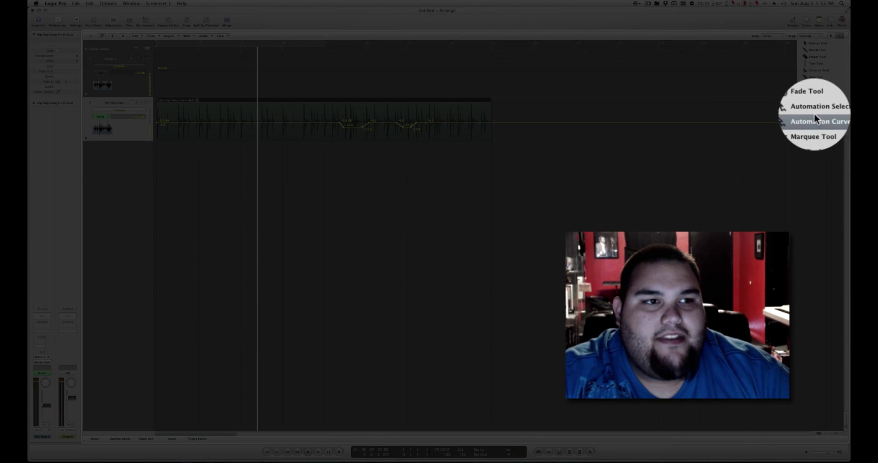
Make the Marquee Tool the Command-click secondary editing tool
{"action": "left_click", "coordinate": [813, 55]}
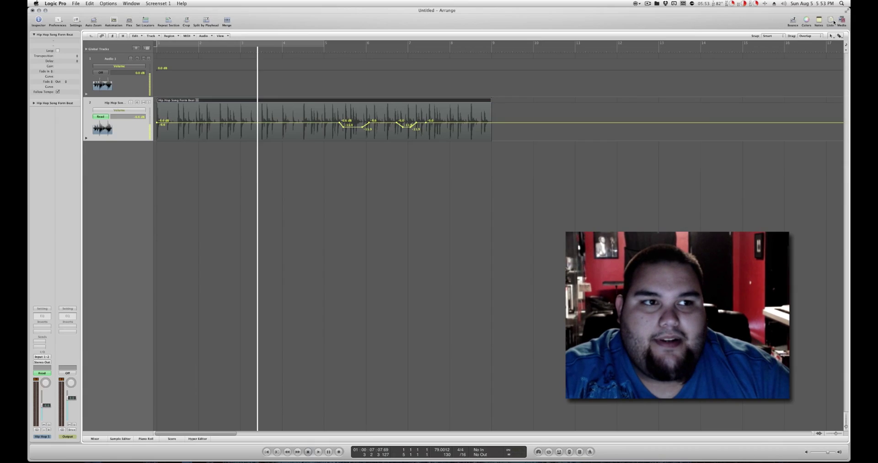
{"action": "left_click", "coordinate": [839, 36]}
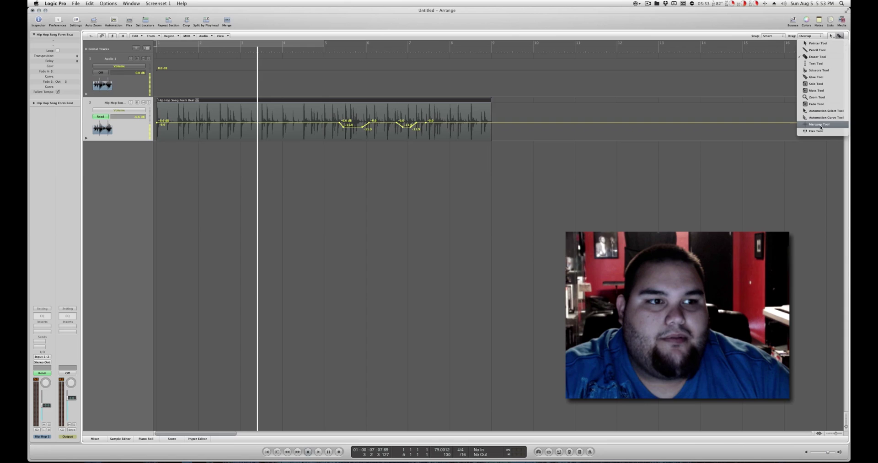
{"action": "left_click", "coordinate": [818, 126]}
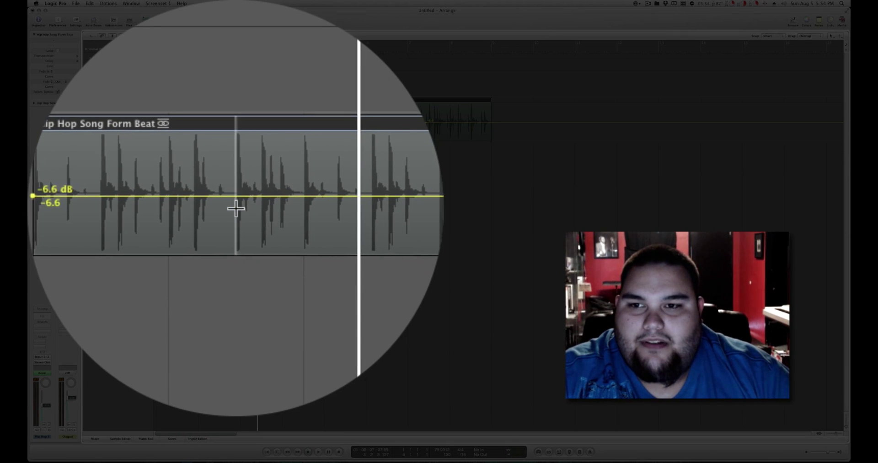
Lower a marquee-marked section to -13.1 dB, then remove those volume points to flatten the line
{"action": "left_click_drag", "start_coordinate": [158, 209], "coordinate": [247, 209]}
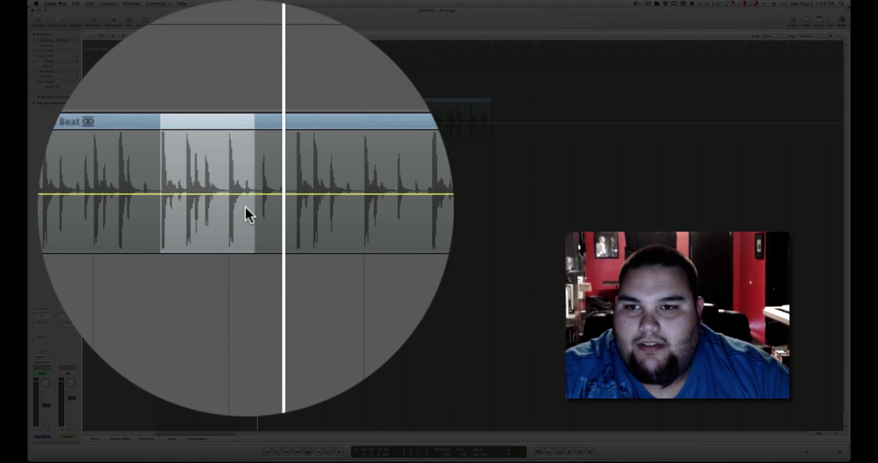
{"action": "left_click", "coordinate": [239, 206]}
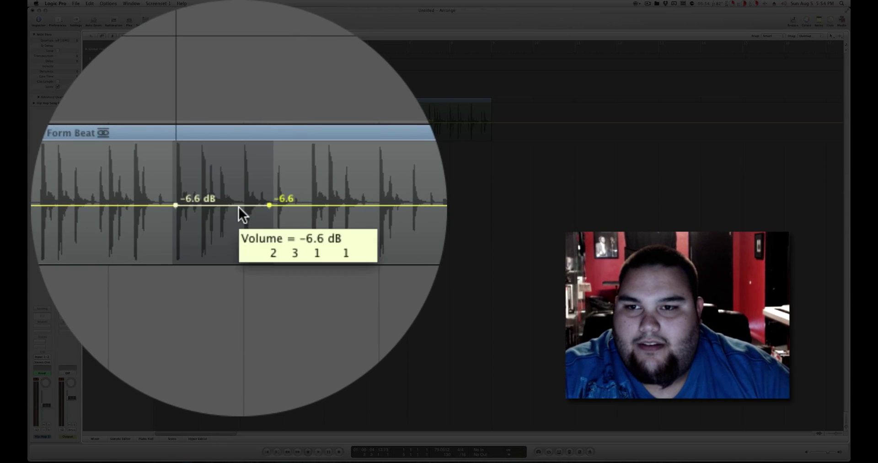
{"action": "key", "text": "space"}
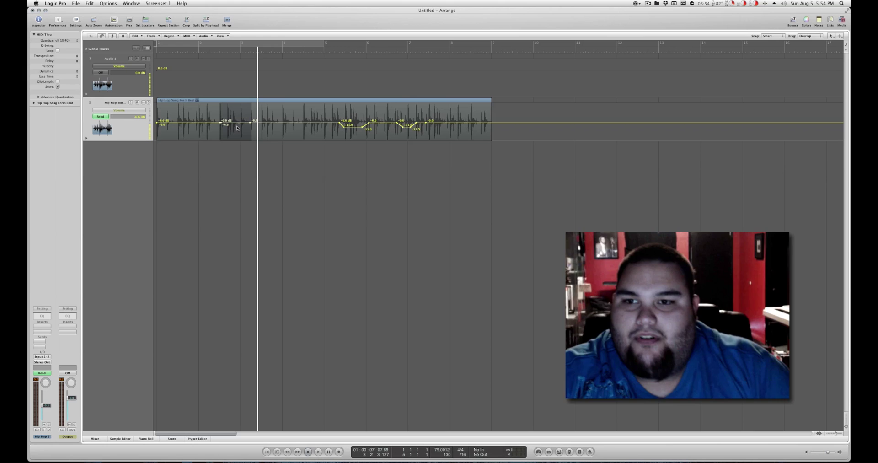
{"action": "left_click_drag", "start_coordinate": [229, 123], "coordinate": [230, 128]}
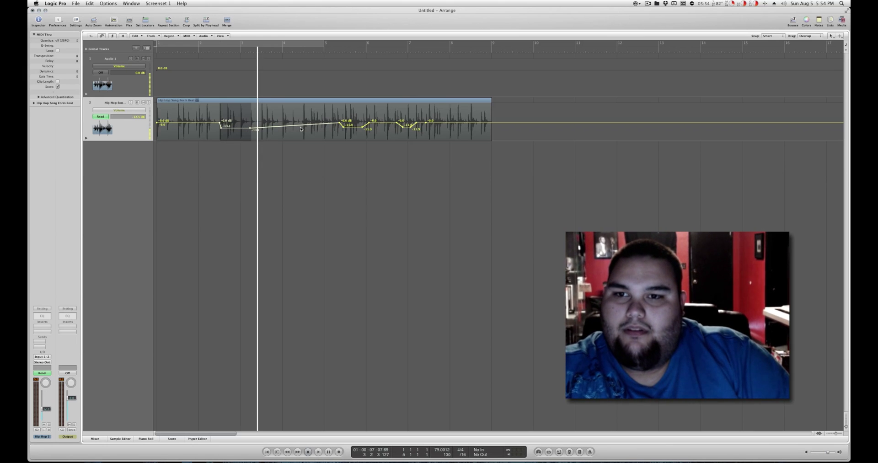
{"action": "left_click", "coordinate": [493, 126]}
{"action": "left_click", "coordinate": [440, 122]}
{"action": "left_click_drag", "start_coordinate": [439, 121], "coordinate": [157, 122]}
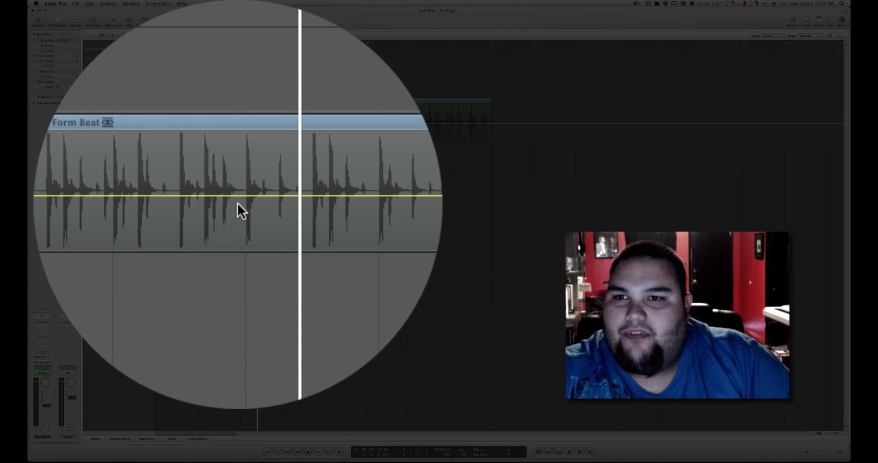
Marquee a new section, drop its volume to -14.5 dB, and play it back
{"action": "left_click", "coordinate": [242, 205]}
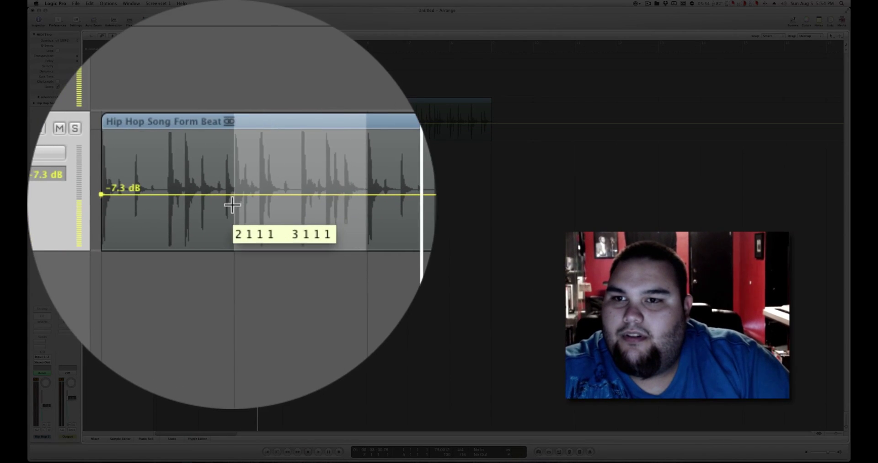
{"action": "left_click_drag", "start_coordinate": [242, 205], "coordinate": [231, 203]}
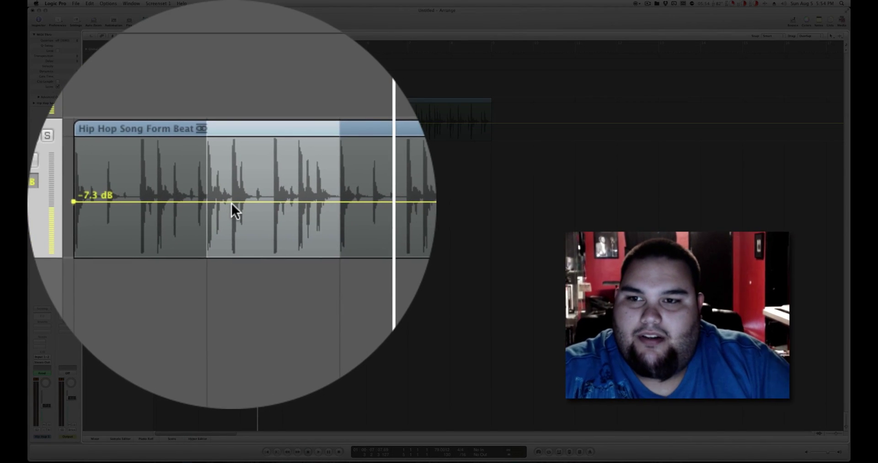
{"action": "left_click", "coordinate": [231, 203]}
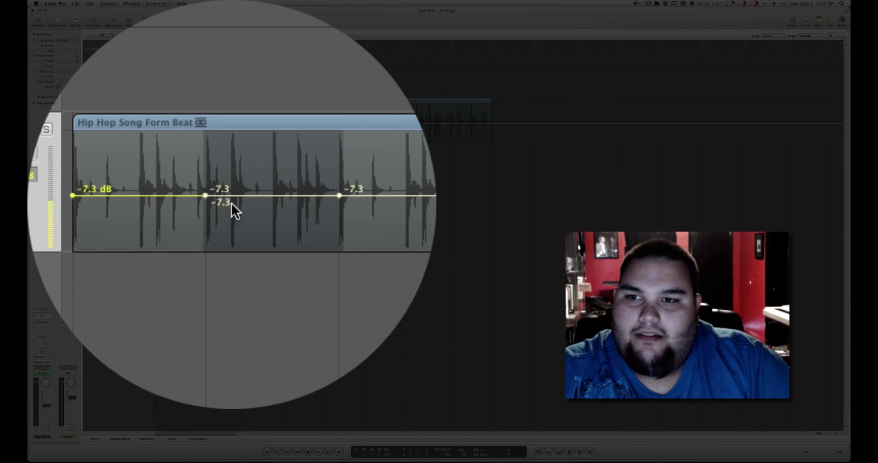
{"action": "left_click_drag", "start_coordinate": [231, 203], "coordinate": [232, 226]}
{"action": "key", "text": "space"}
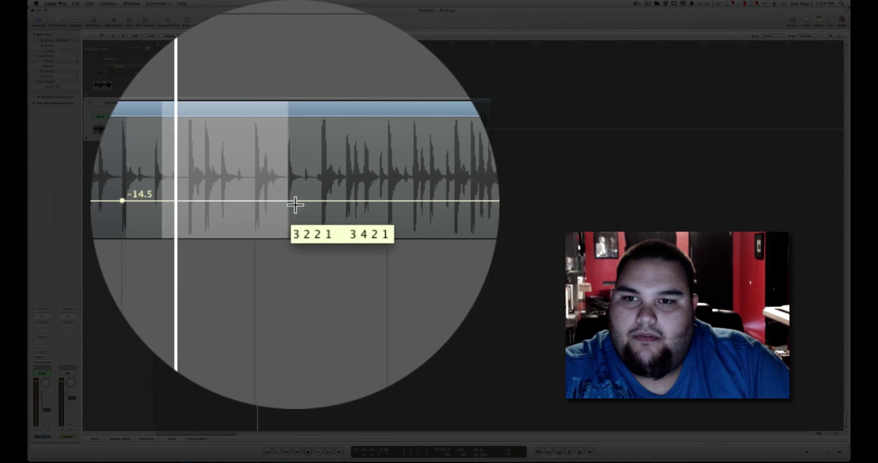
Raise further marked sections to -9.6 dB, about -7.9 dB, and -13.2 dB
{"action": "mouse_move", "coordinate": [250, 204]}
{"action": "left_mouse_down"}
{"action": "mouse_move", "coordinate": [285, 203]}
{"action": "mouse_move", "coordinate": [286, 211]}
{"action": "mouse_move", "coordinate": [286, 198]}
{"action": "mouse_move", "coordinate": [389, 210]}
{"action": "left_mouse_up"}
{"action": "left_click", "coordinate": [337, 211]}
{"action": "left_click_drag", "start_coordinate": [338, 203], "coordinate": [339, 203]}
{"action": "left_click_drag", "start_coordinate": [456, 126], "coordinate": [434, 126]}
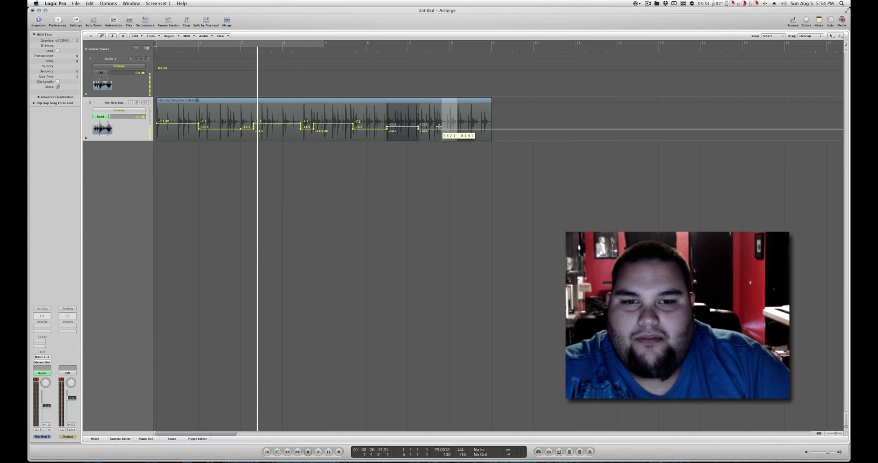
{"action": "left_click", "coordinate": [441, 198]}
{"action": "left_click_drag", "start_coordinate": [446, 200], "coordinate": [444, 190]}
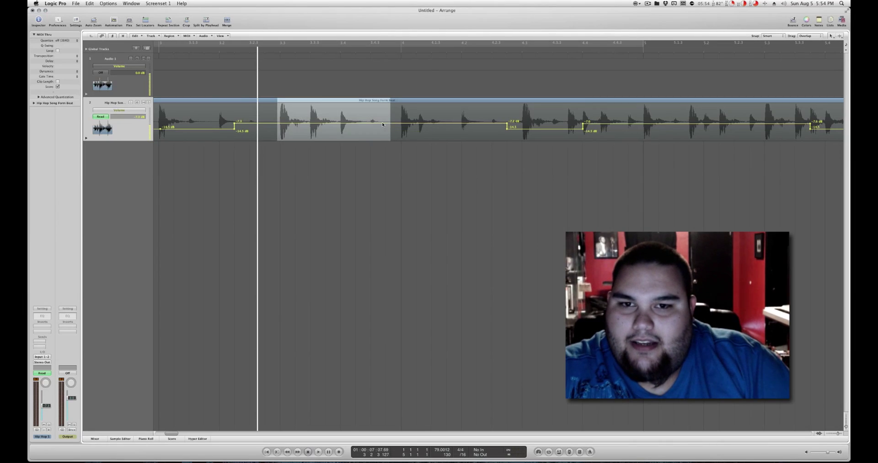
Raise another marked section's volume to -2.2 dB and scroll to view the whole region
{"action": "left_click_drag", "start_coordinate": [383, 124], "coordinate": [378, 118]}
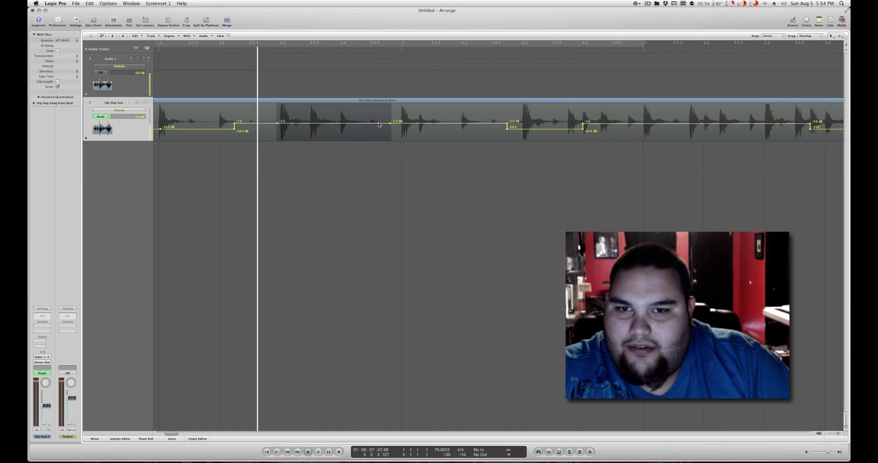
{"action": "scroll", "coordinate": [378, 119], "scroll_direction": "right", "scroll_amount": 5}
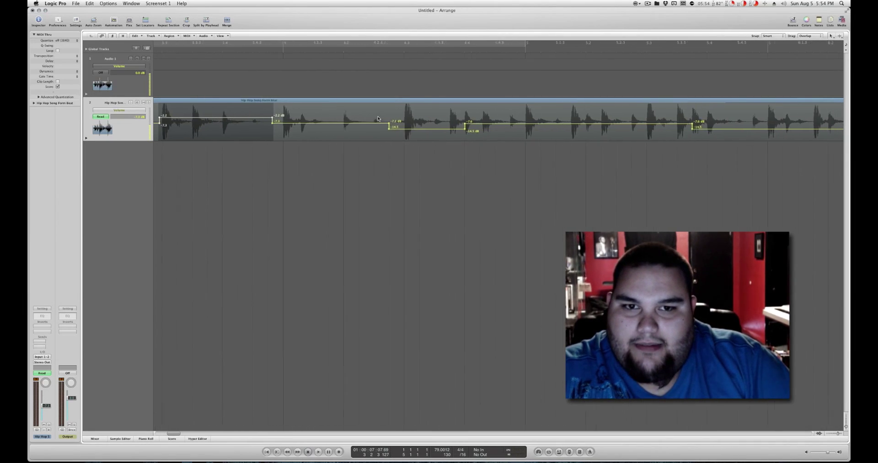
{"action": "scroll", "coordinate": [378, 119], "scroll_direction": "right", "scroll_amount": 5}
{"action": "scroll", "coordinate": [378, 119], "scroll_direction": "right", "scroll_amount": 3}
{"action": "scroll", "coordinate": [379, 119], "scroll_direction": "down", "scroll_amount": 5}
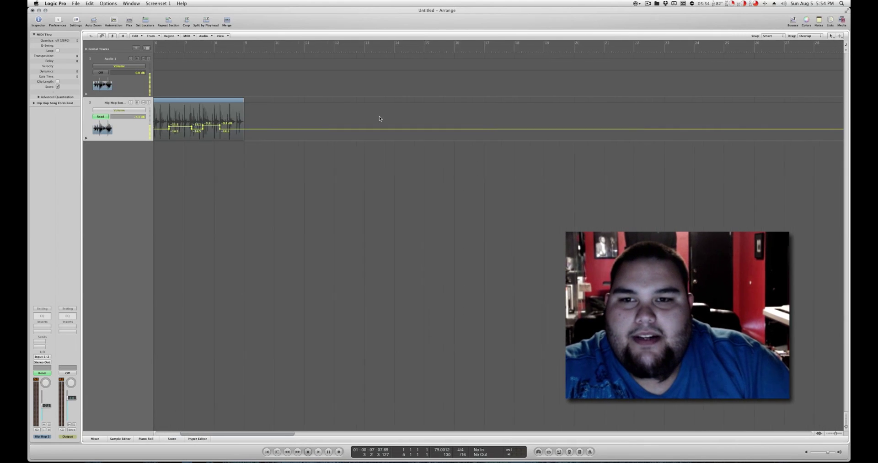
{"action": "scroll", "coordinate": [379, 118], "scroll_direction": "up", "scroll_amount": 2}
{"action": "scroll", "coordinate": [381, 119], "scroll_direction": "up", "scroll_amount": 1}
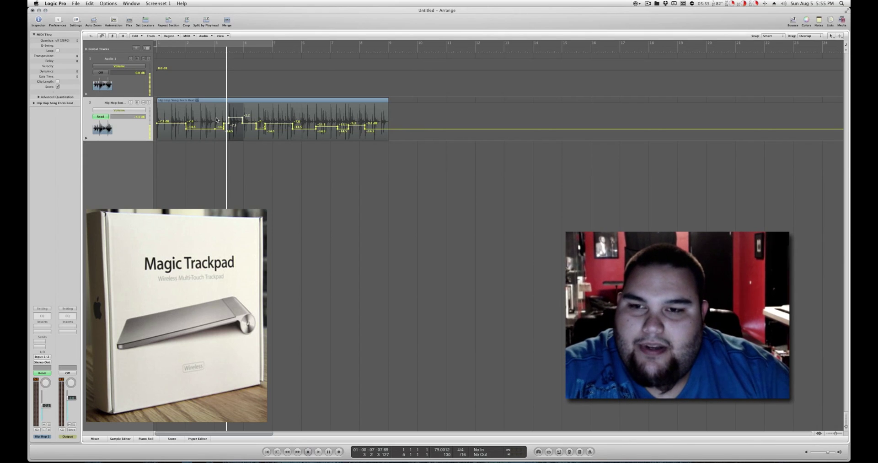
{"action": "scroll", "coordinate": [218, 117], "scroll_direction": "up", "scroll_amount": 5}
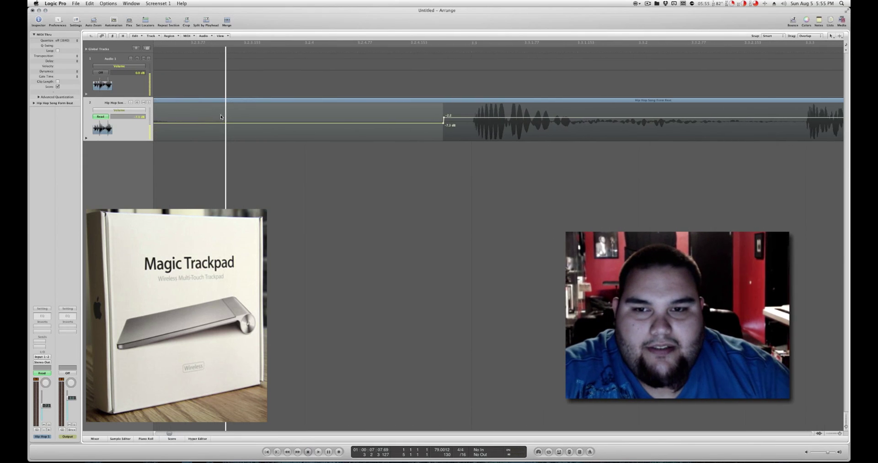
{"action": "scroll", "coordinate": [221, 116], "scroll_direction": "down", "scroll_amount": 2}
{"action": "scroll", "coordinate": [221, 117], "scroll_direction": "down", "scroll_amount": 2}
{"action": "scroll", "coordinate": [221, 116], "scroll_direction": "down", "scroll_amount": 2}
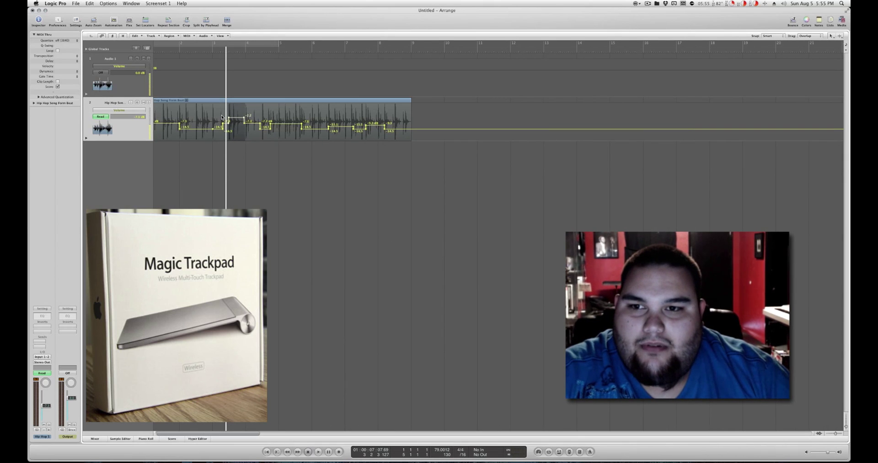
{"action": "scroll", "coordinate": [250, 188], "scroll_direction": "left", "scroll_amount": 2}
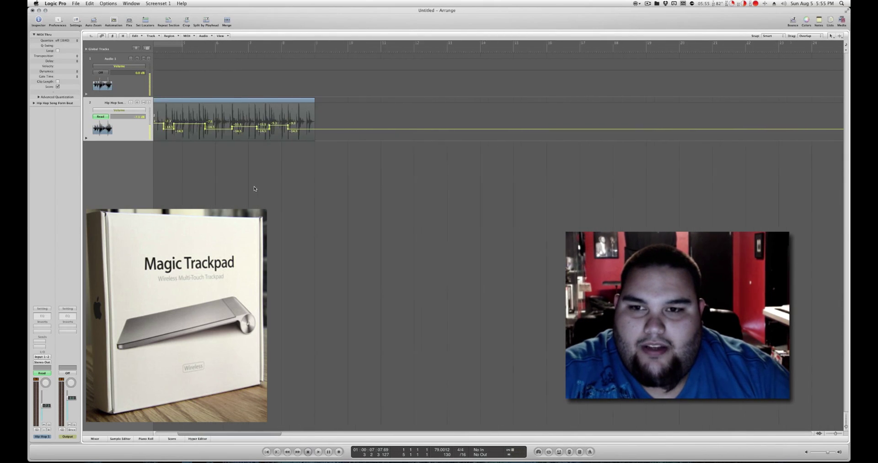